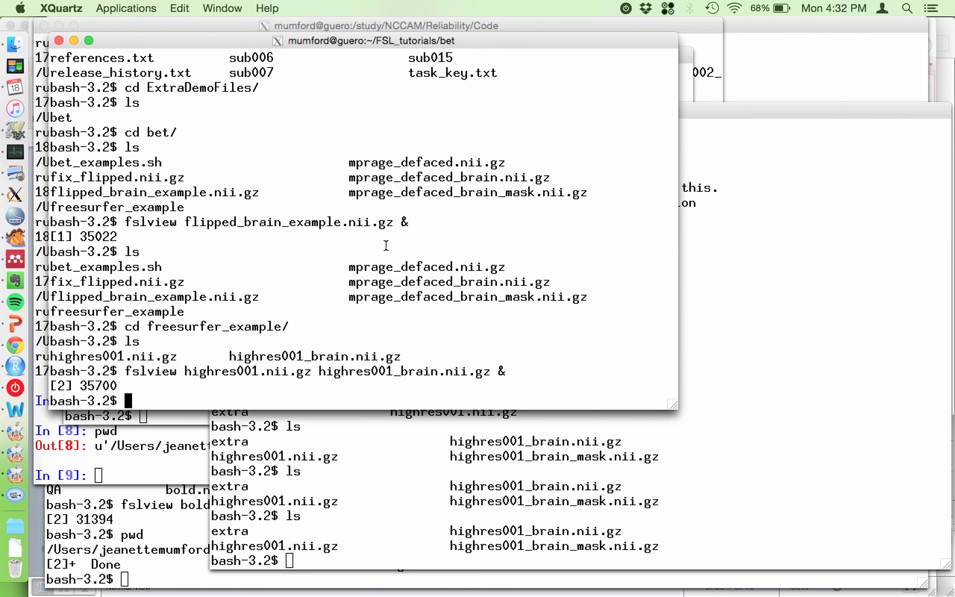
- Run bet to print its usage, enlarge the terminal, and scroll through the -R, -S, -B, -F options
text(bet)
key(Return)
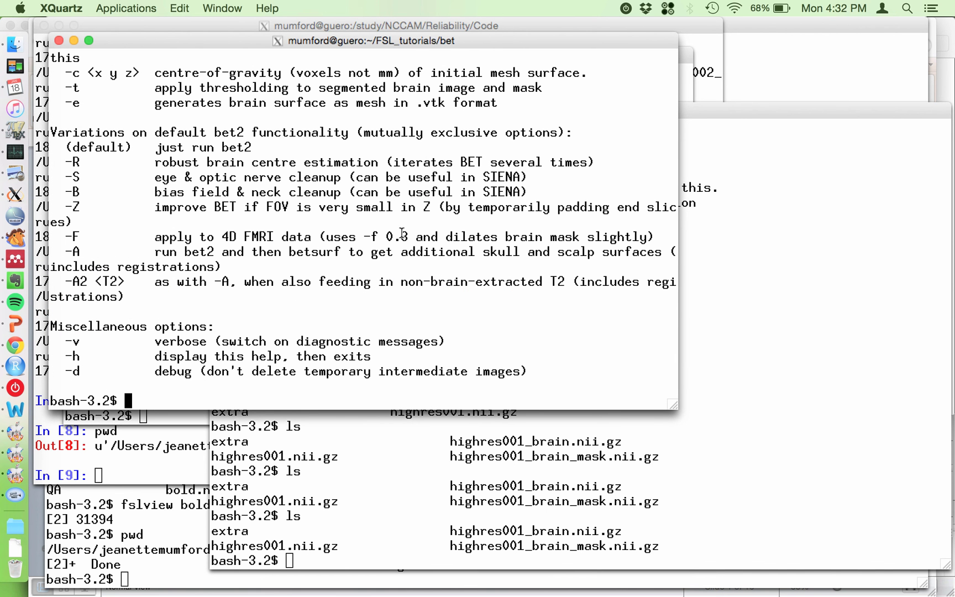
drag(673, 403, 870, 586)
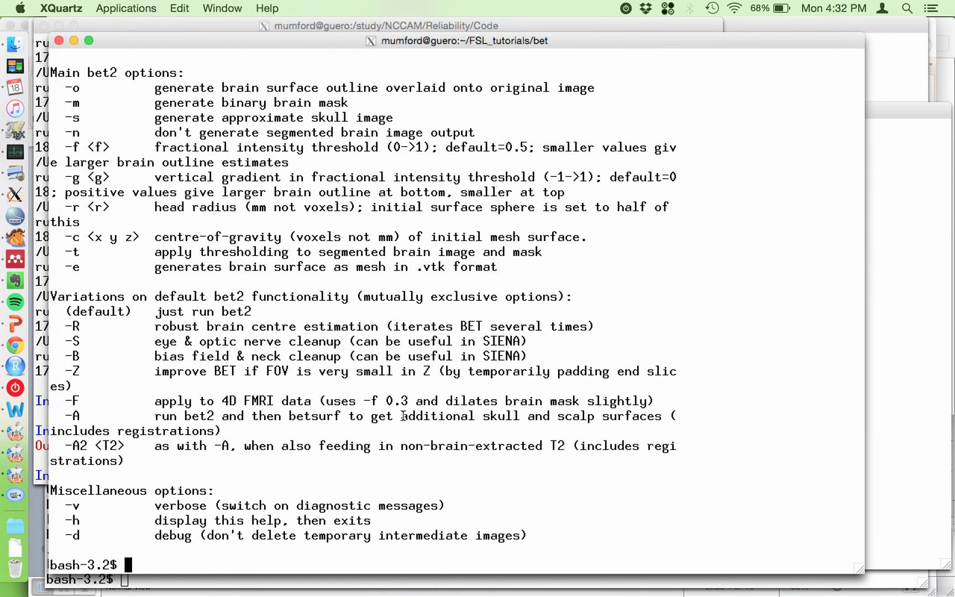
scroll(313, 360, up, 2)
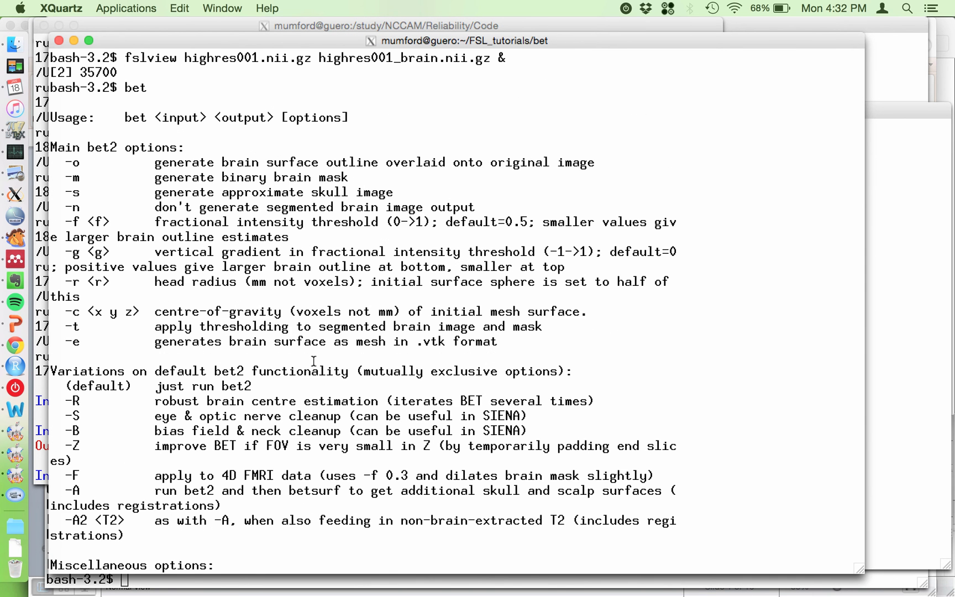
scroll(313, 360, down, 2)
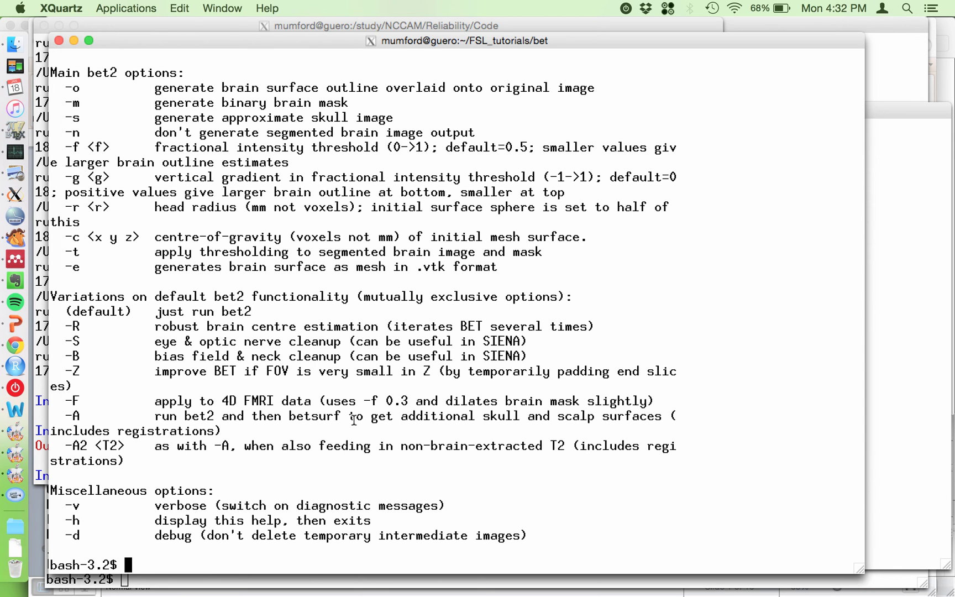
key(super+Tab)
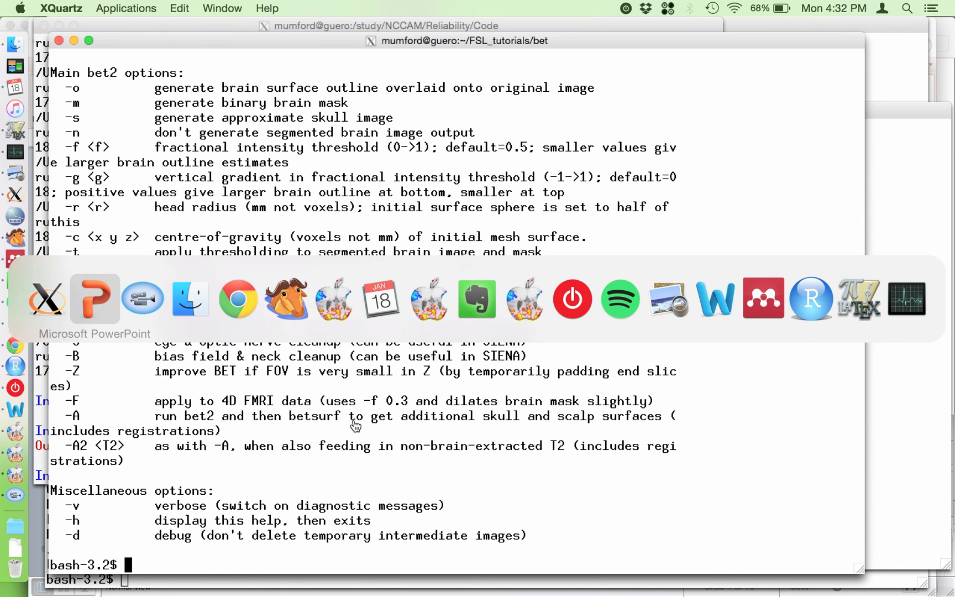
- Advance the slides from 'Play around!' to 'QA', then return to the XQuartz terminal
key(Right)
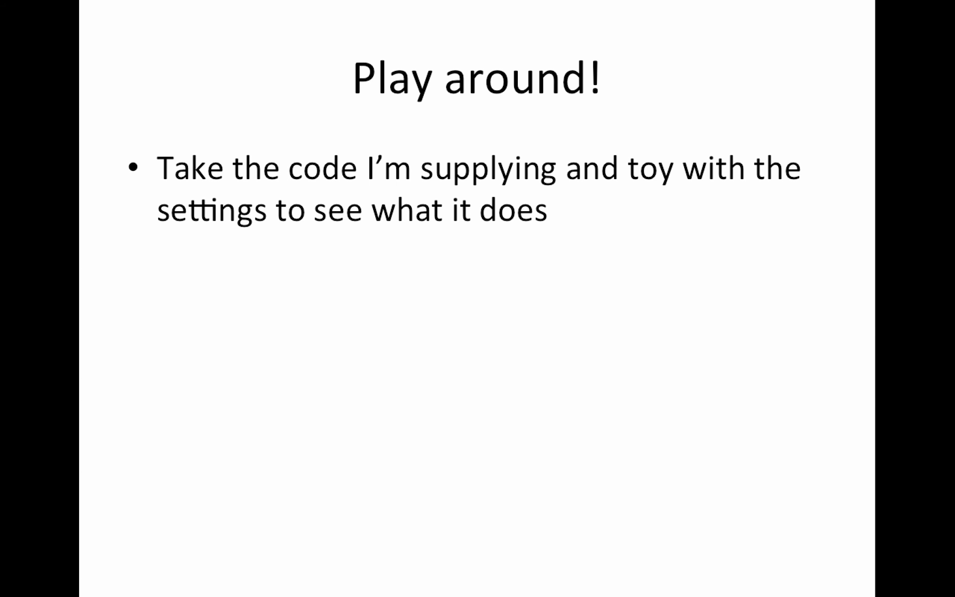
key(Right)
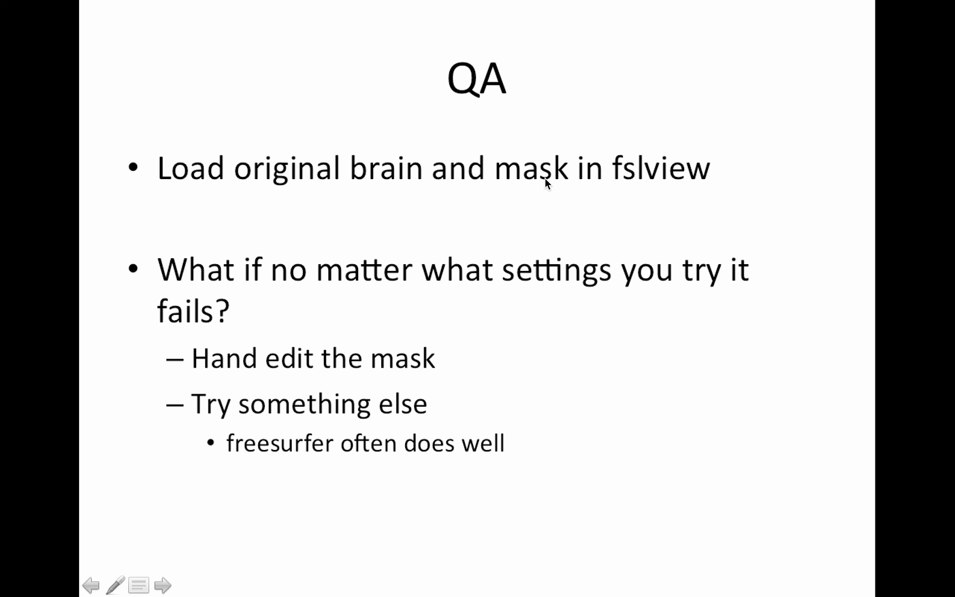
key(super+Tab)
key(super+Tab)
key(super+shift+Tab)
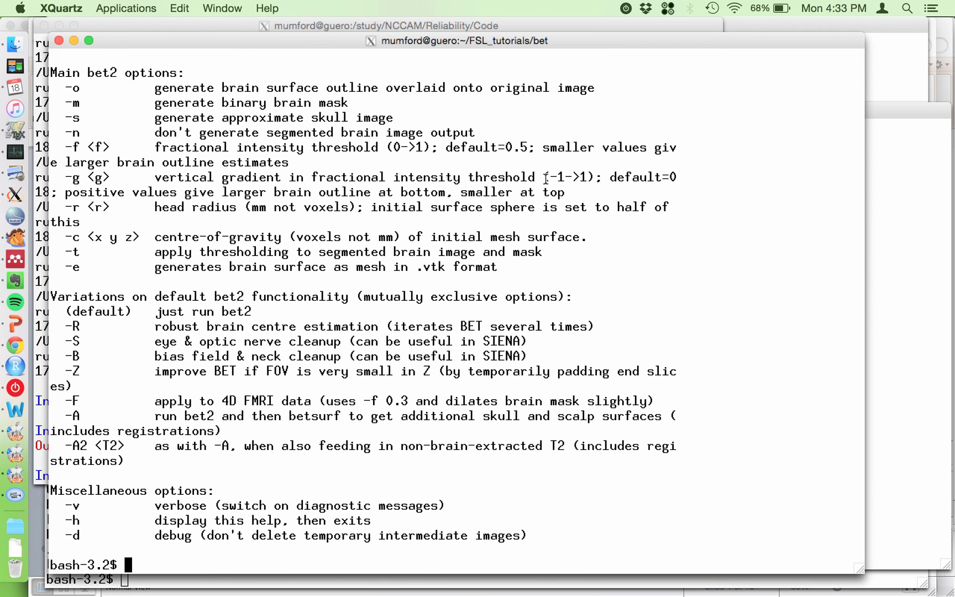
- Highlight the highres001_brain output file names in the anatomy listing, then bring FSLView forward
click(896, 362)
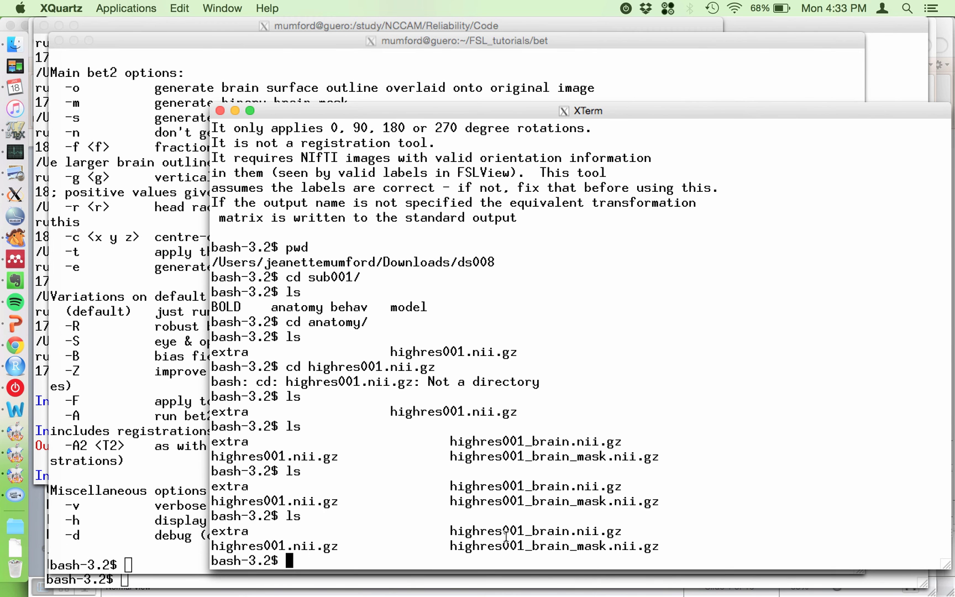
drag(445, 532, 627, 531)
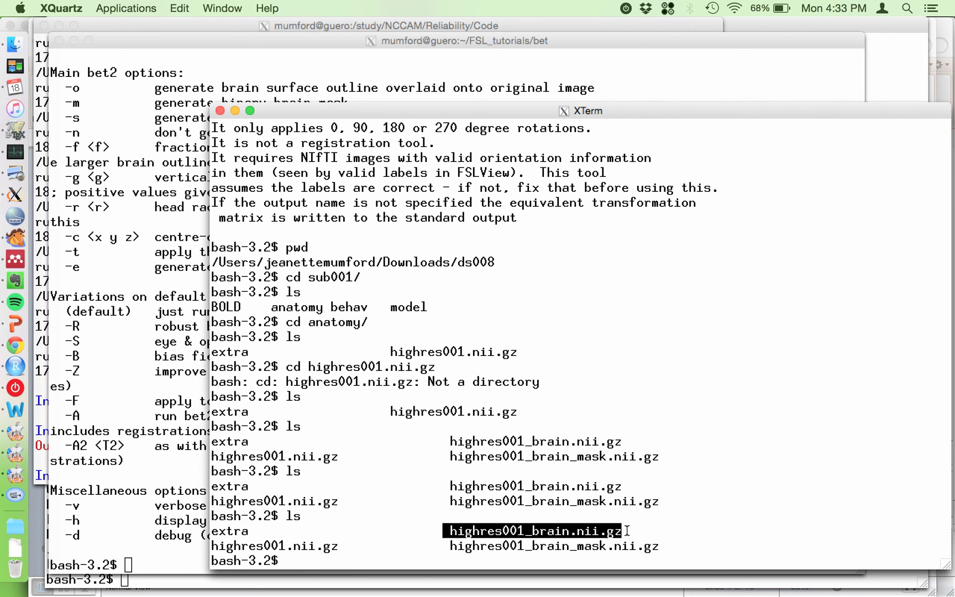
triple_click(541, 546)
click(541, 545)
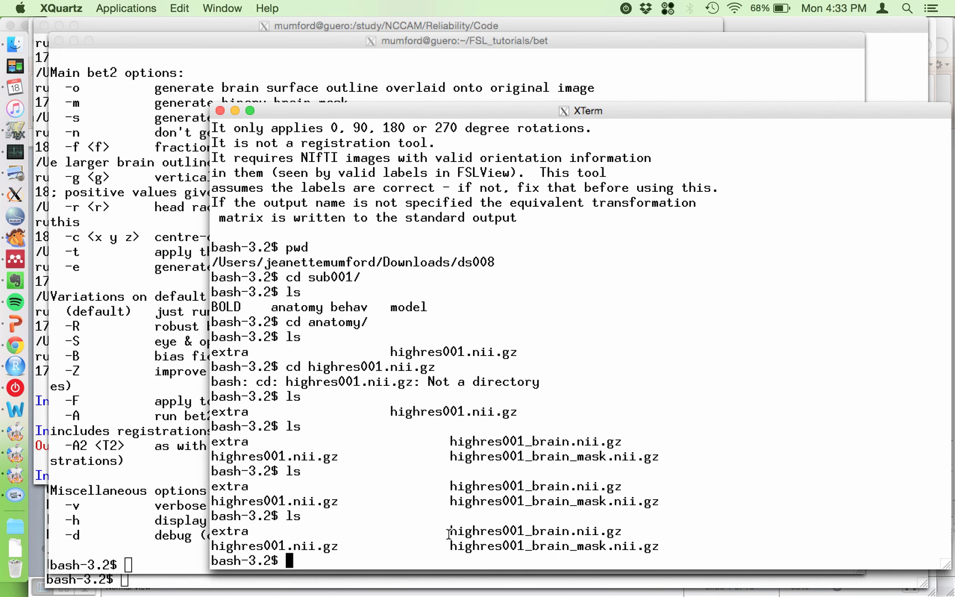
drag(448, 531, 569, 531)
click(569, 531)
triple_click(569, 531)
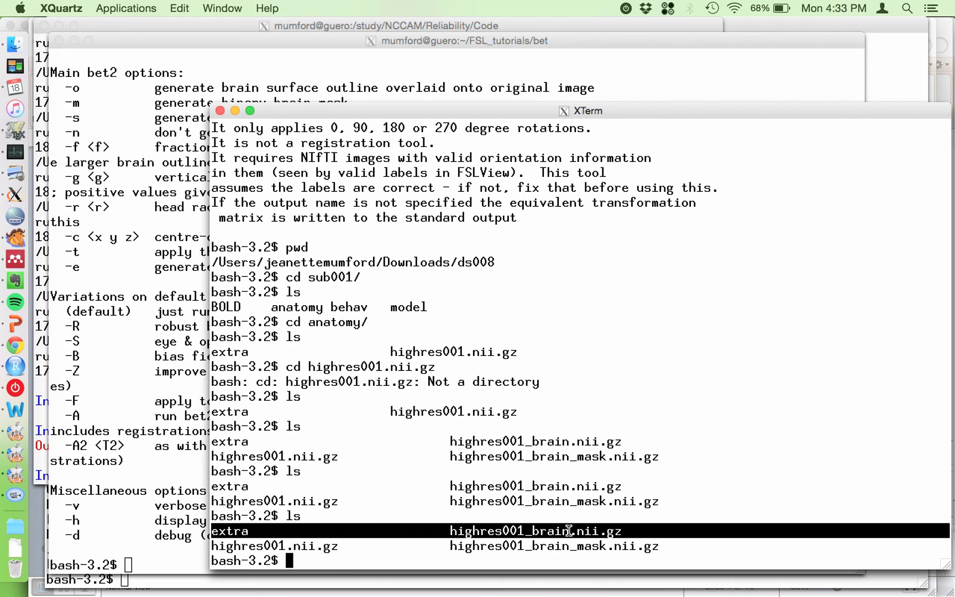
click(569, 530)
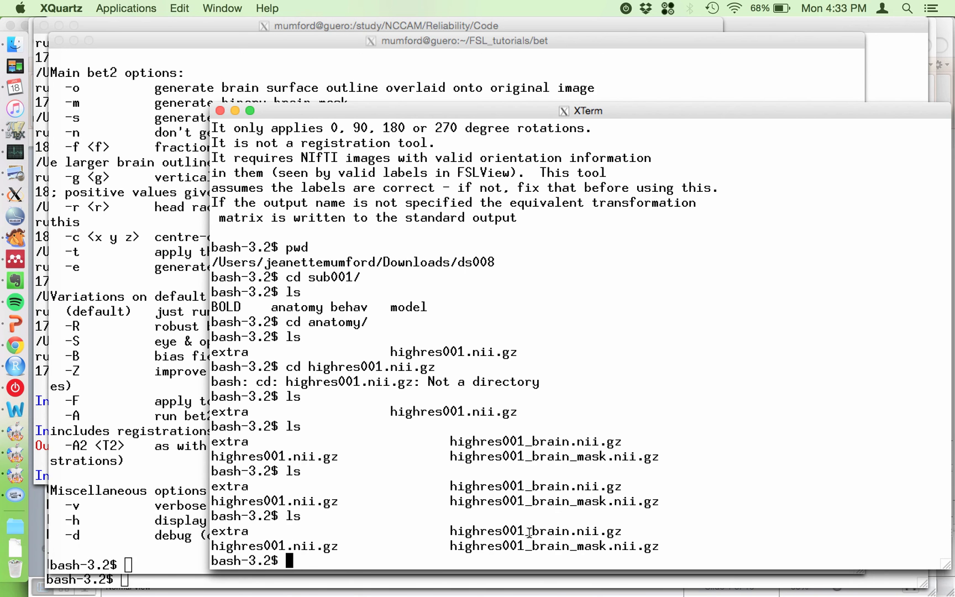
drag(524, 532, 570, 532)
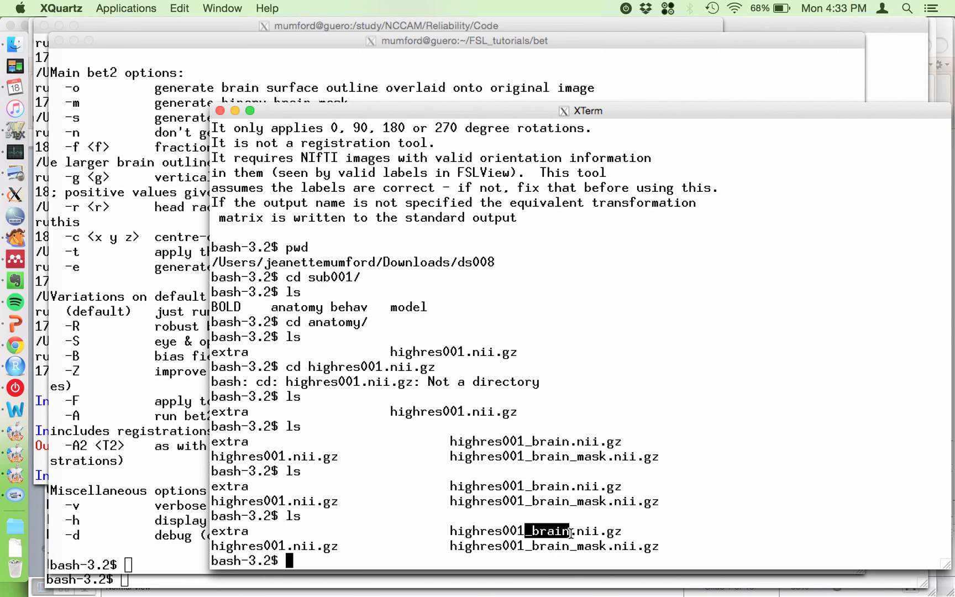
click(15, 434)
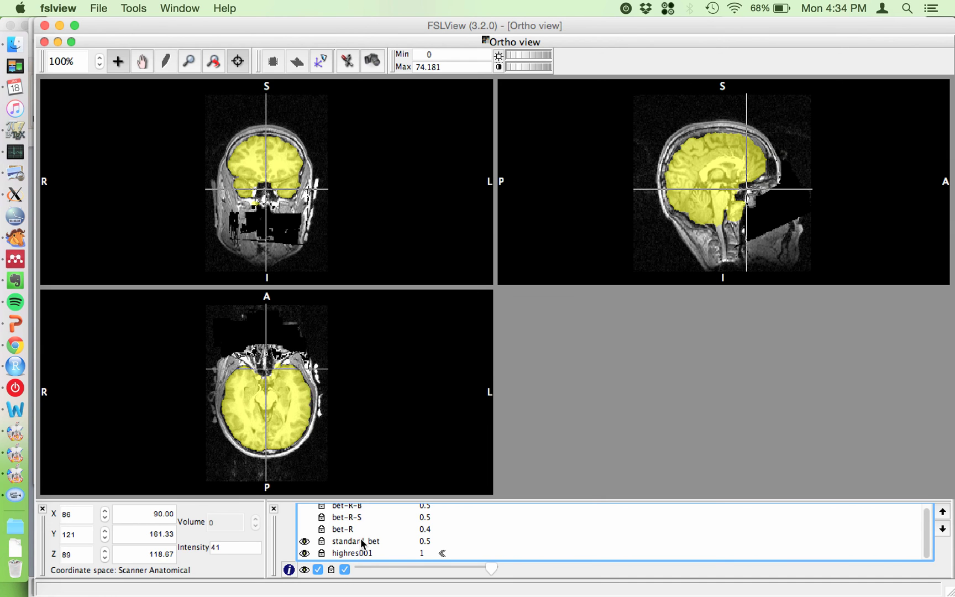
scroll(363, 543, up, 1)
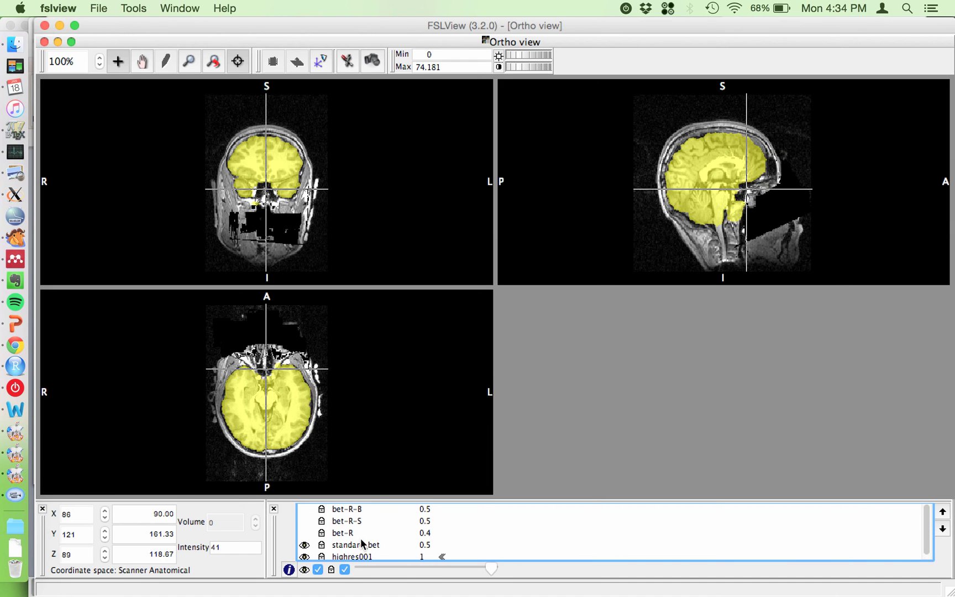
scroll(362, 544, down, 1)
click(362, 543)
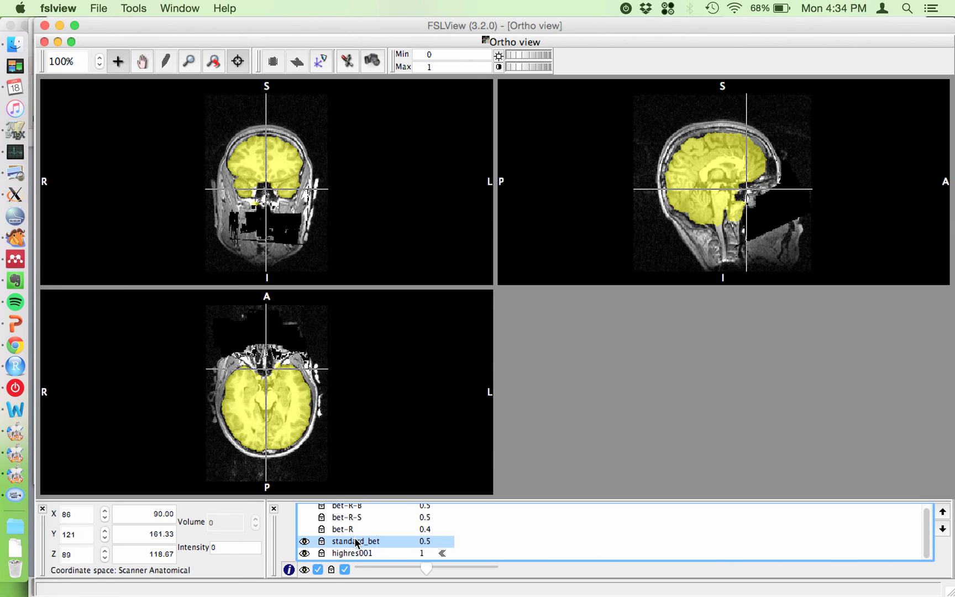
click(305, 541)
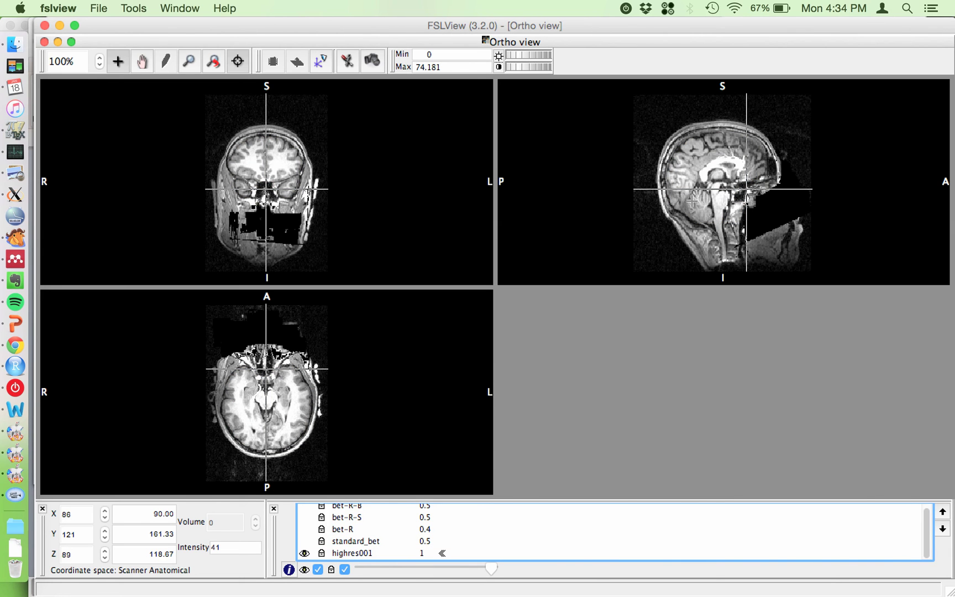
click(377, 542)
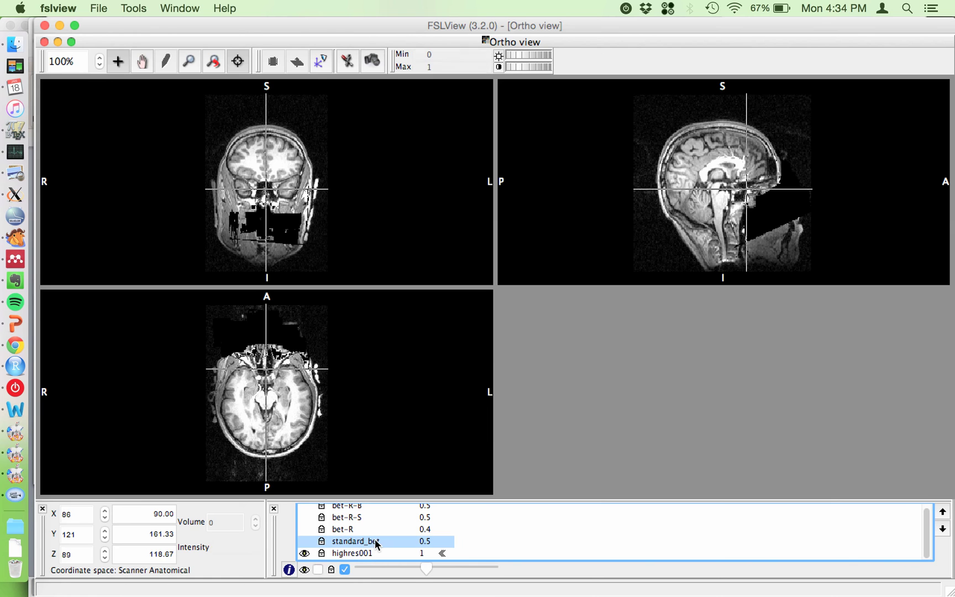
drag(427, 569, 543, 563)
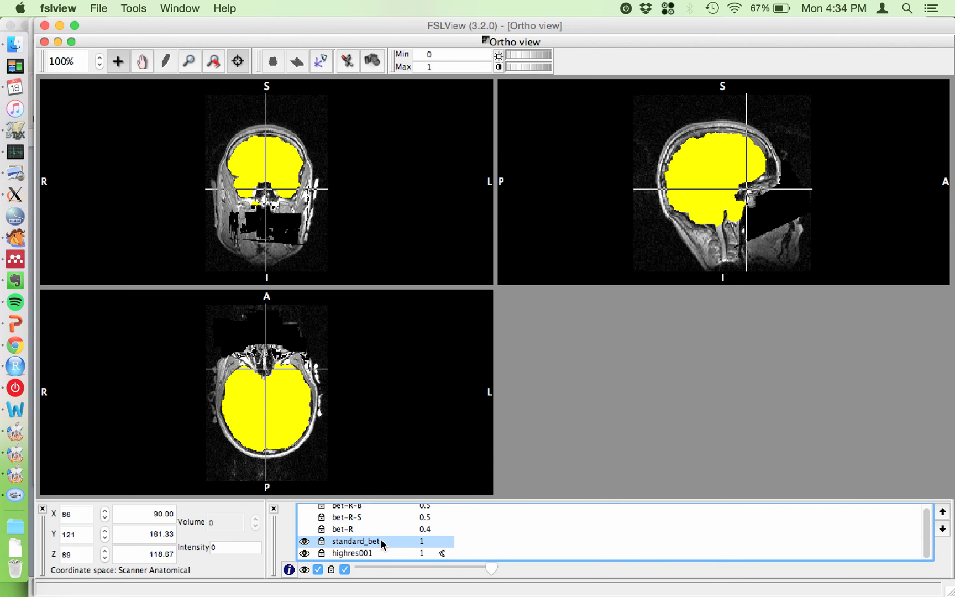
drag(491, 568, 421, 571)
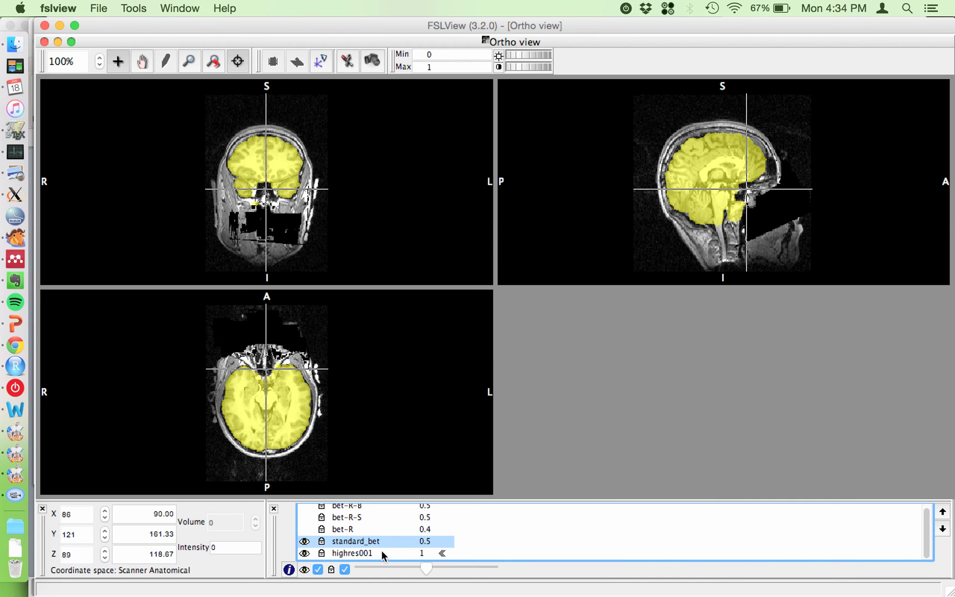
- Move the crosshair to a larger axial brain section in the coronal view
click(271, 144)
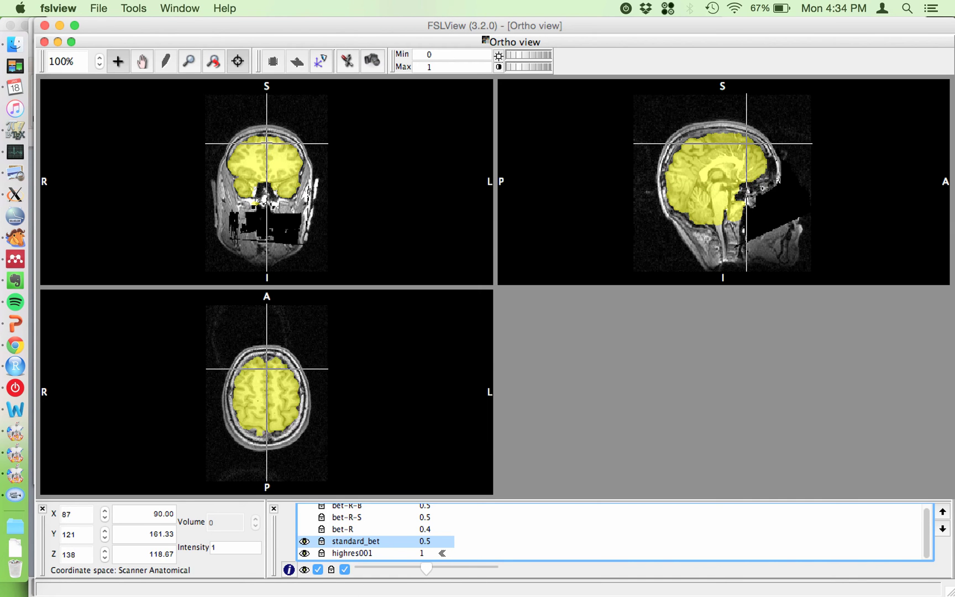
click(264, 136)
drag(264, 136, 263, 183)
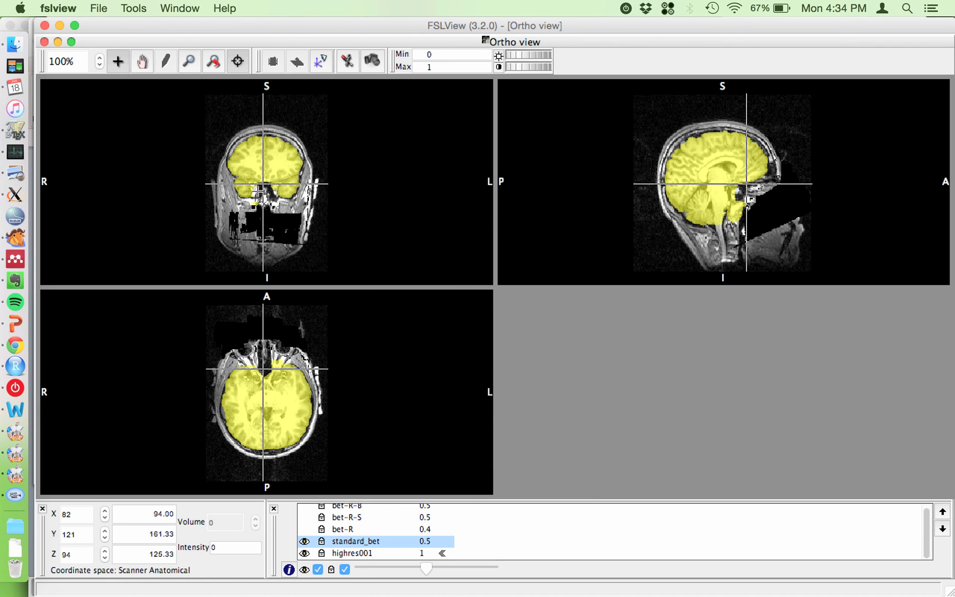
mouse_move(261, 158)
mouse_down()
mouse_move(266, 208)
mouse_move(270, 160)
mouse_up()
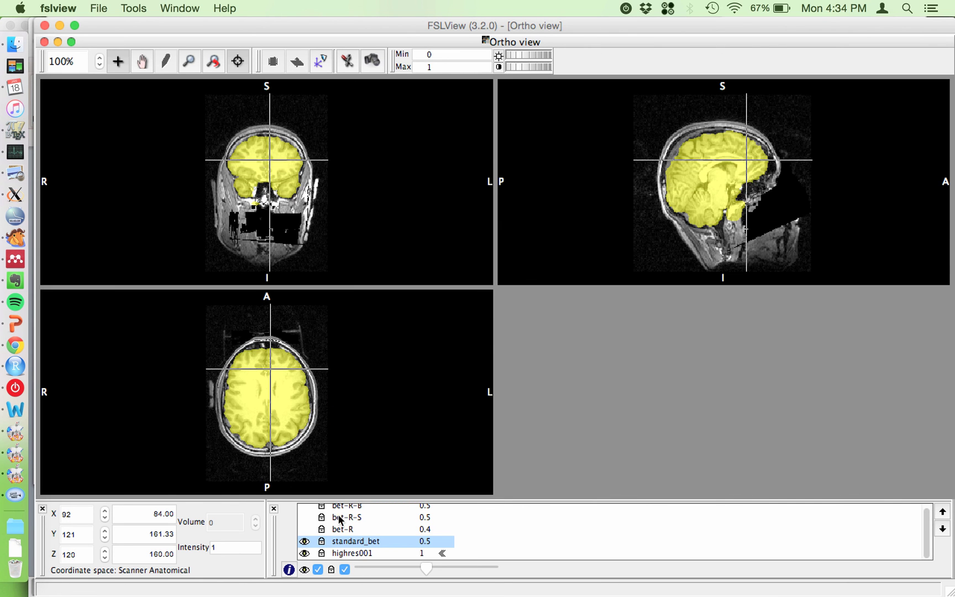
- Toggle standard_bet off and on, then show bet-R together with standard_bet
click(349, 542)
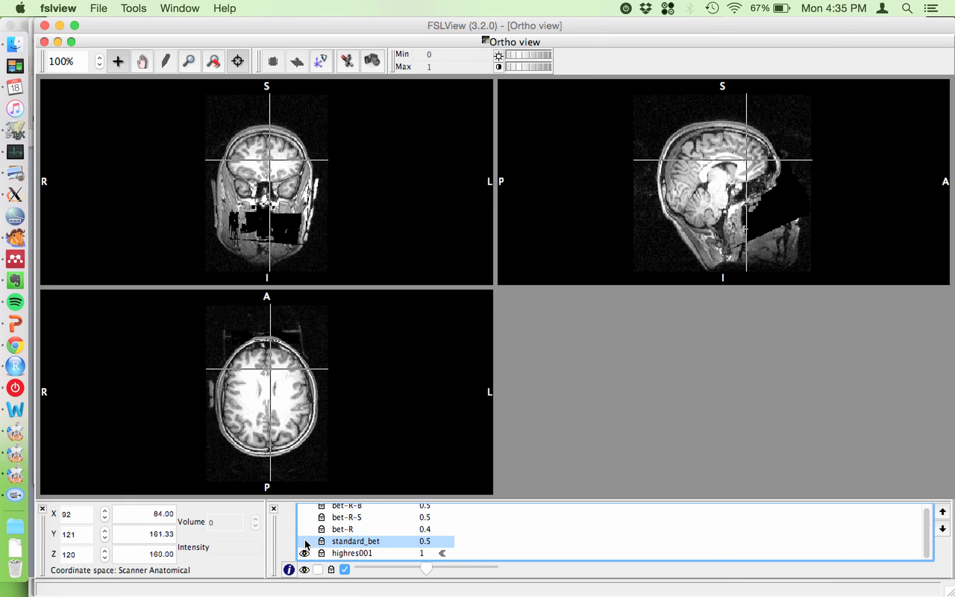
click(375, 543)
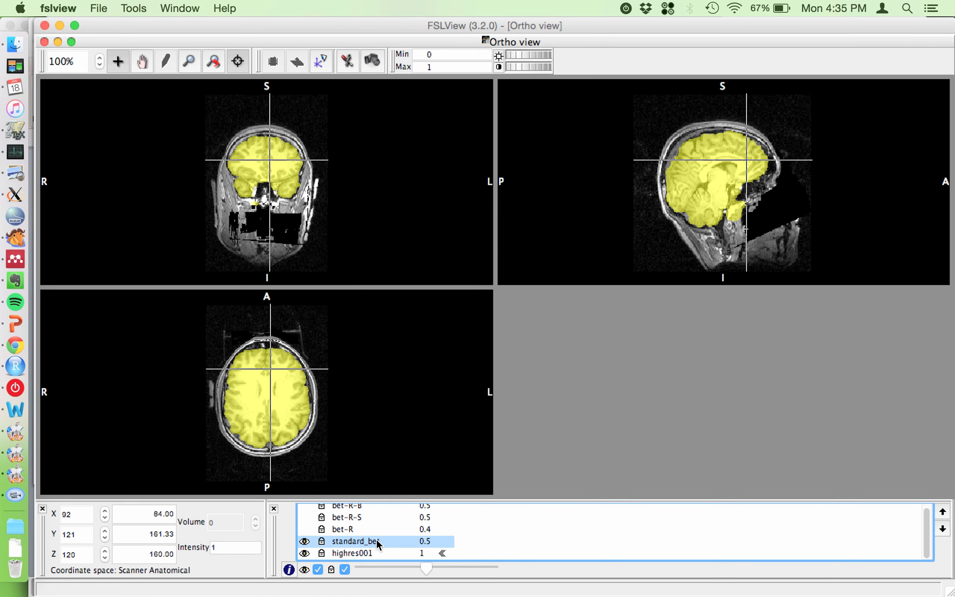
click(318, 569)
click(318, 570)
click(358, 540)
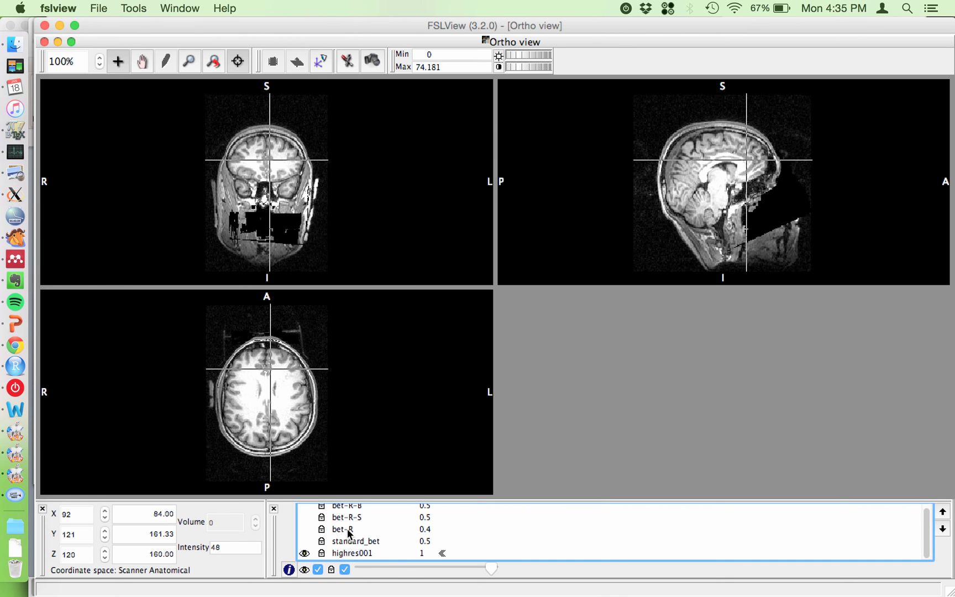
click(349, 531)
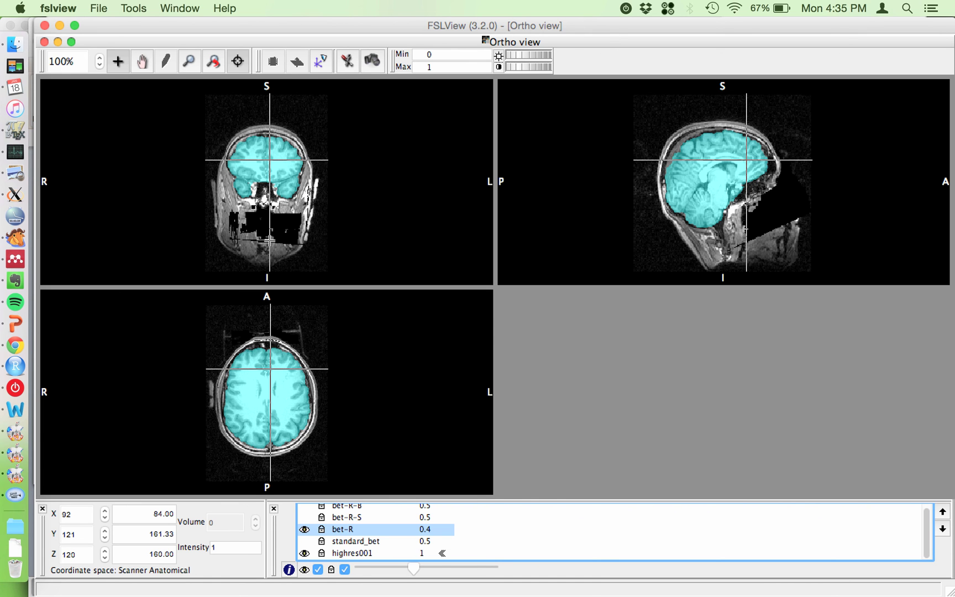
drag(267, 135, 262, 179)
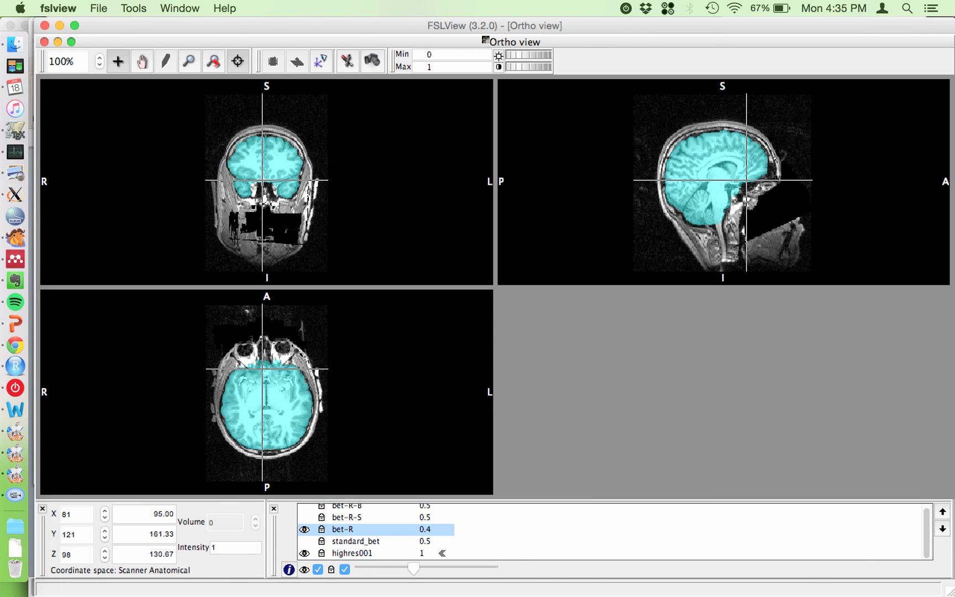
click(347, 541)
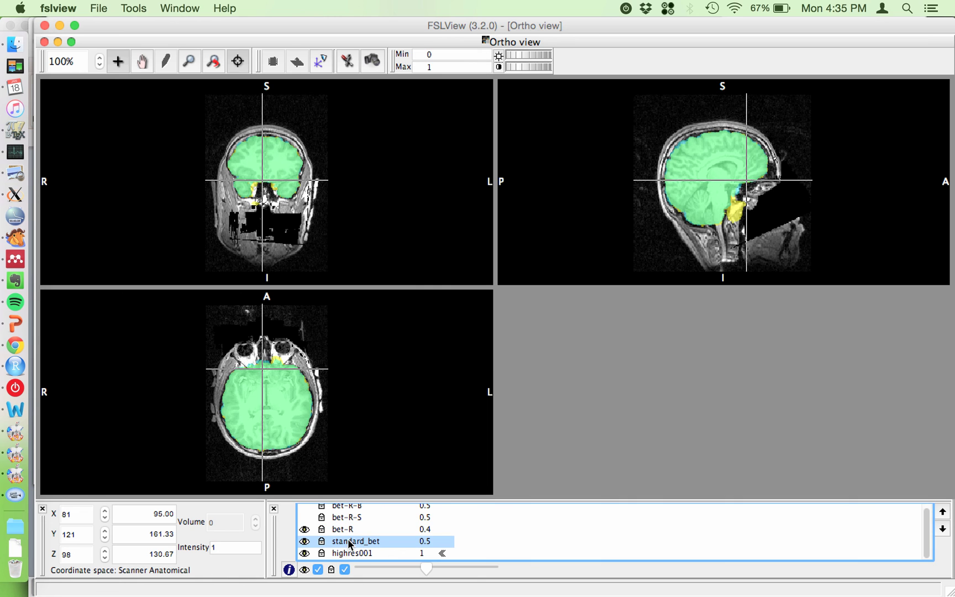
- Box-zoom into the axial eye region, reset the view, then drop to a cerebellum slice
click(190, 61)
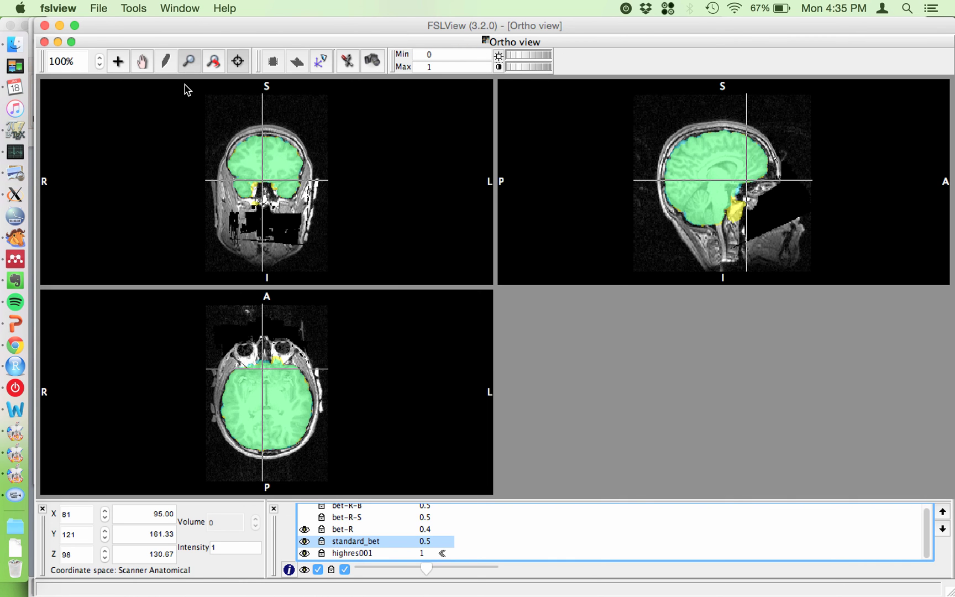
drag(258, 325, 311, 389)
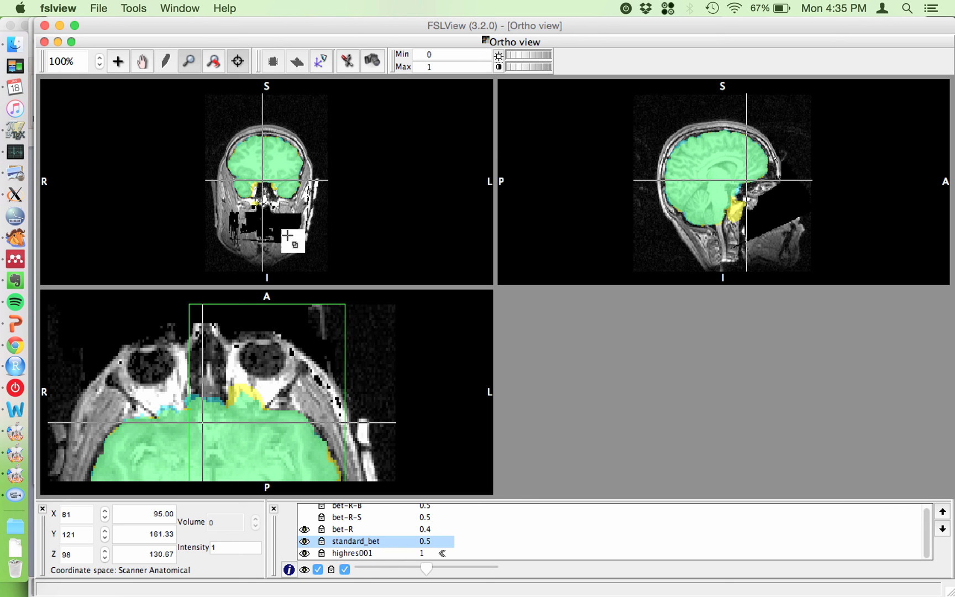
click(167, 58)
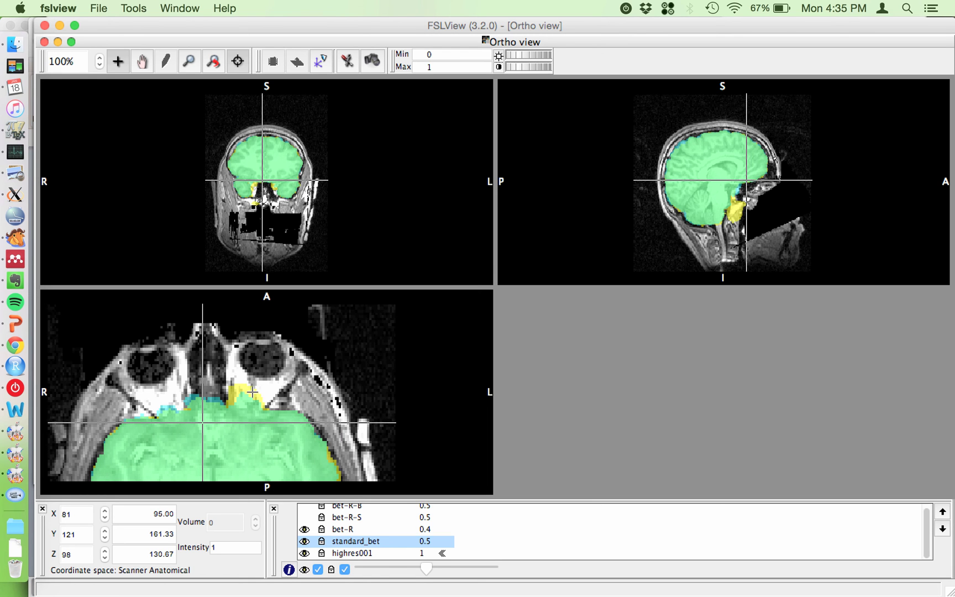
click(215, 62)
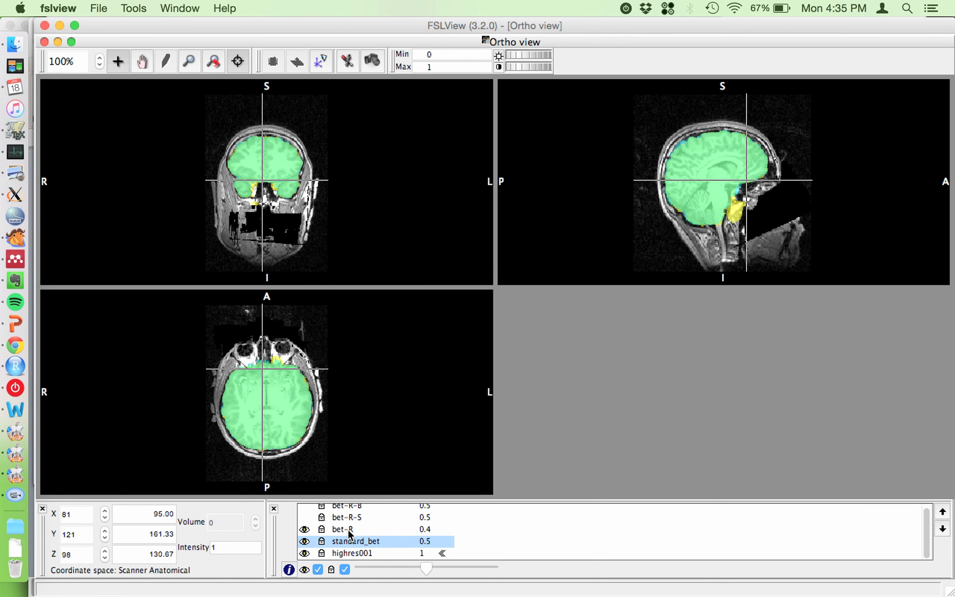
drag(266, 140, 271, 209)
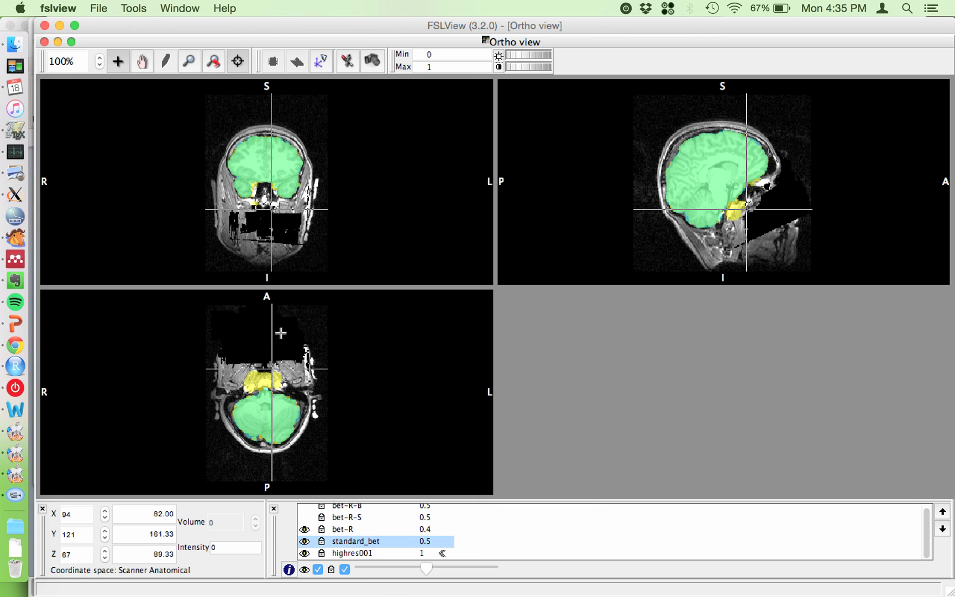
- Show bet-R-S in place of bet-R and move to a higher slice
click(342, 520)
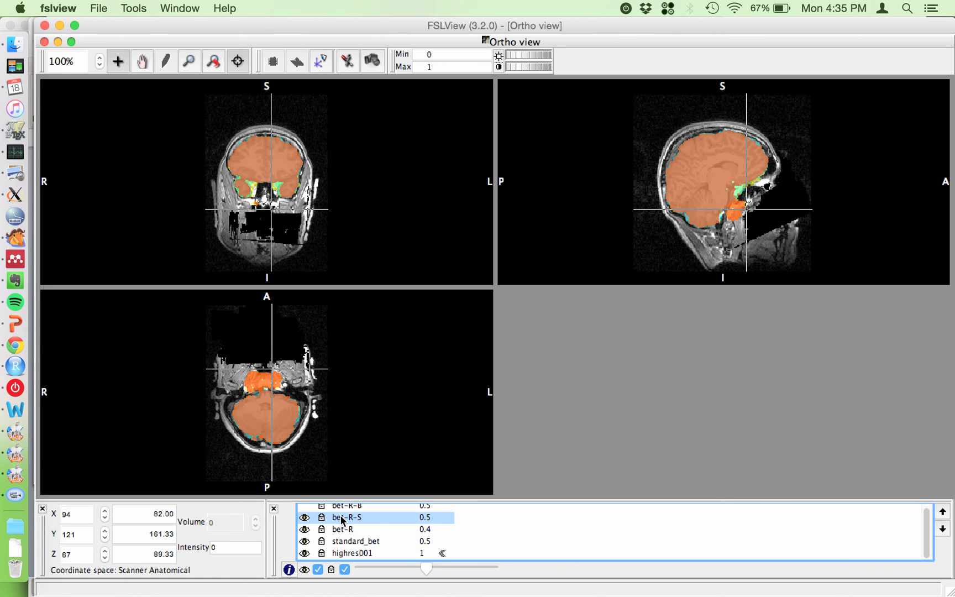
click(330, 530)
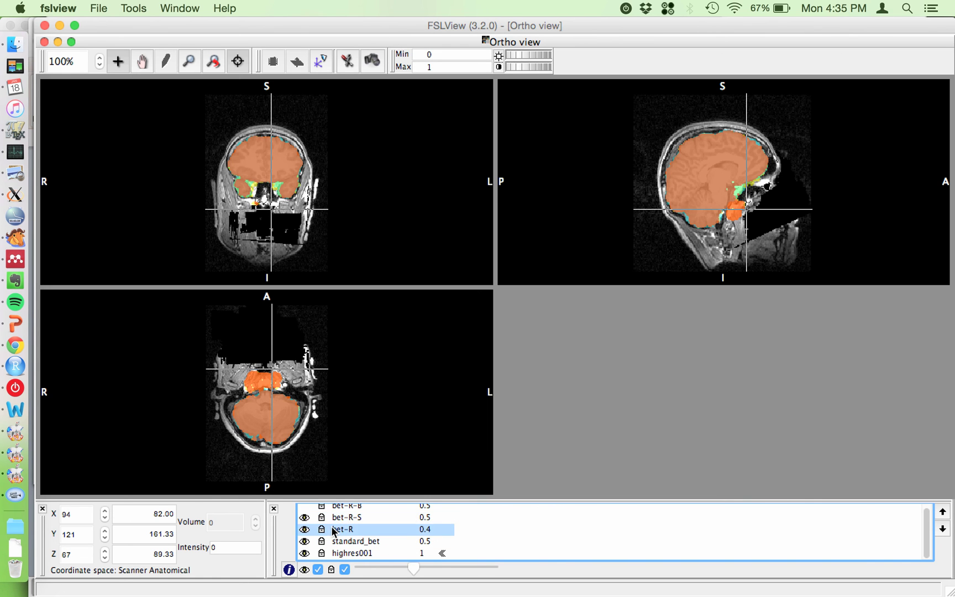
mouse_move(260, 173)
mouse_down()
mouse_move(269, 174)
mouse_move(266, 133)
mouse_move(269, 165)
mouse_up()
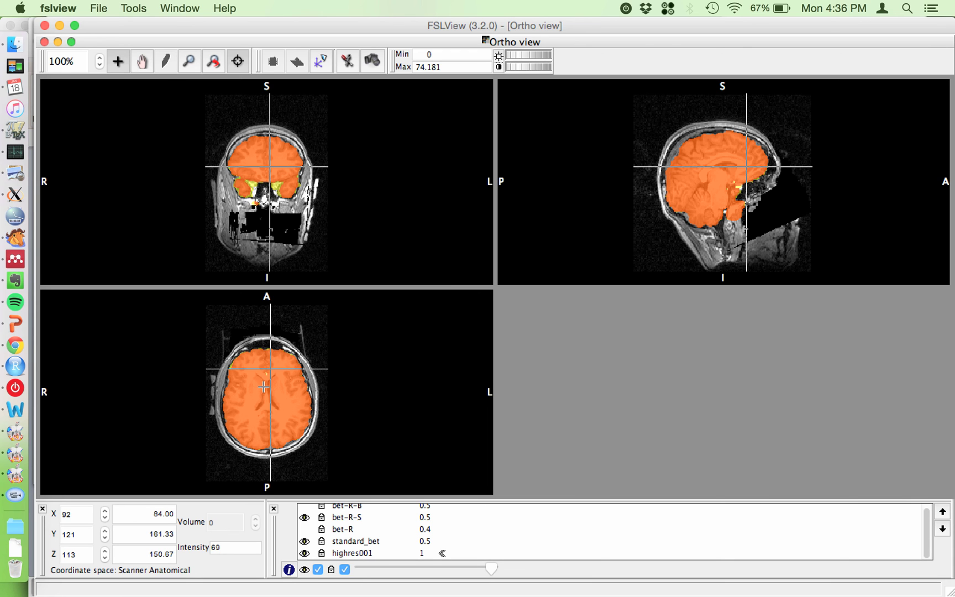
- Swap bet-R-S for bet-R-B, then hide it so only standard_bet remains
click(358, 516)
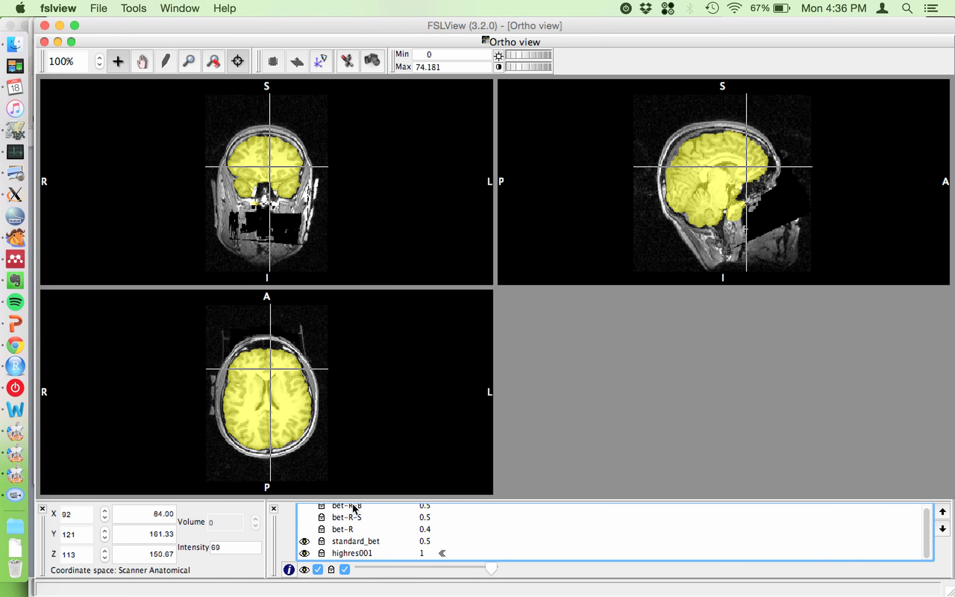
click(357, 505)
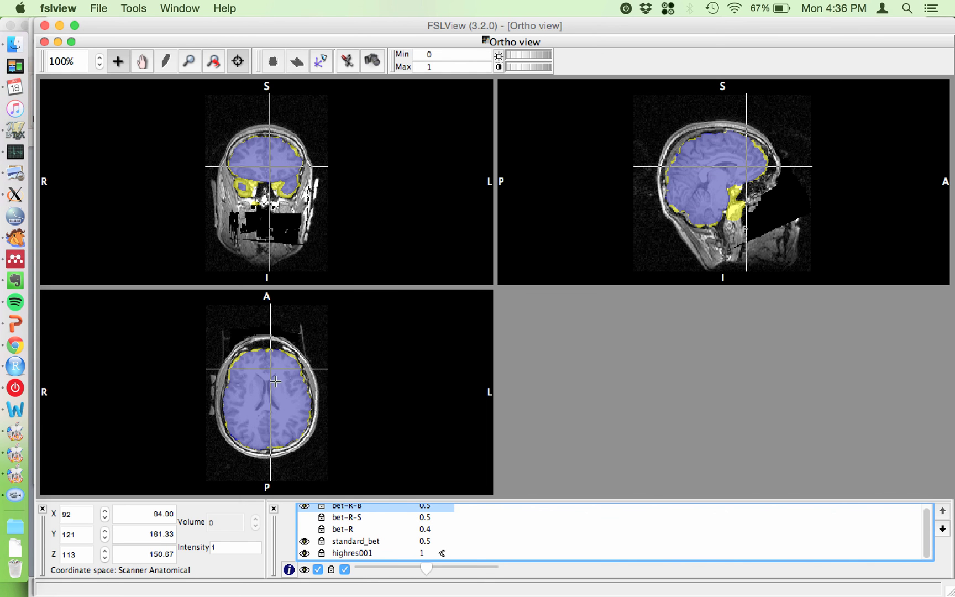
click(346, 539)
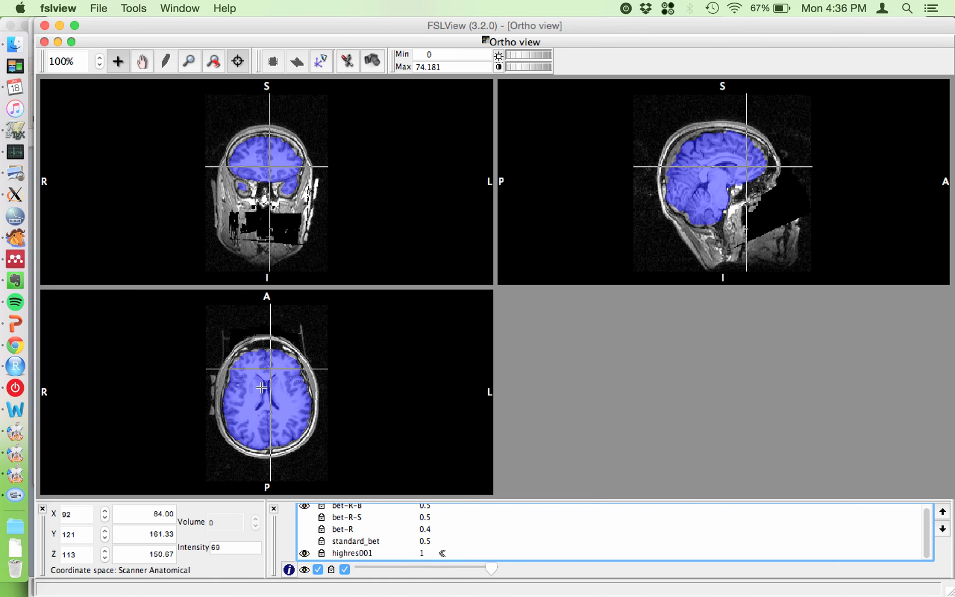
scroll(391, 540, up, 1)
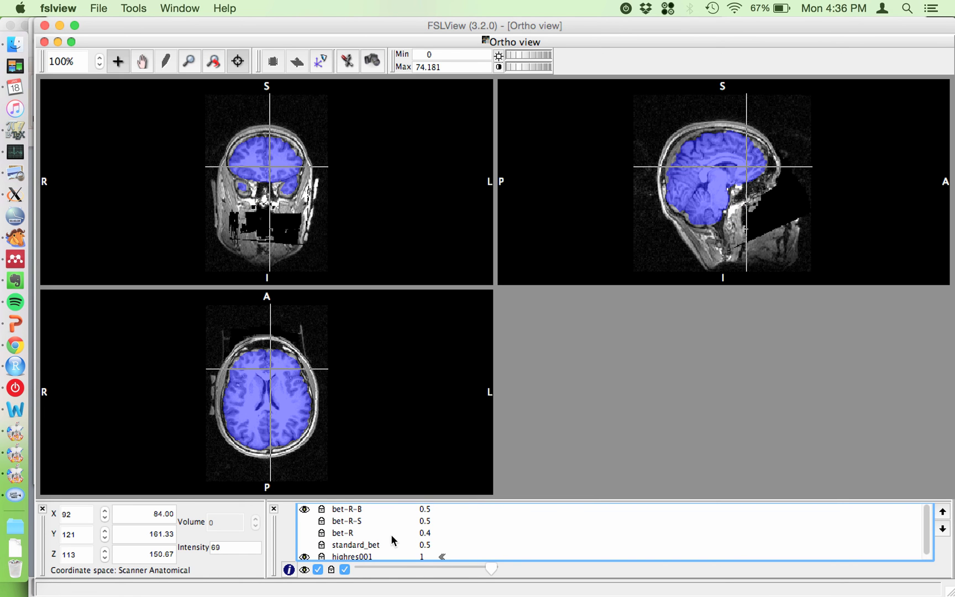
click(349, 512)
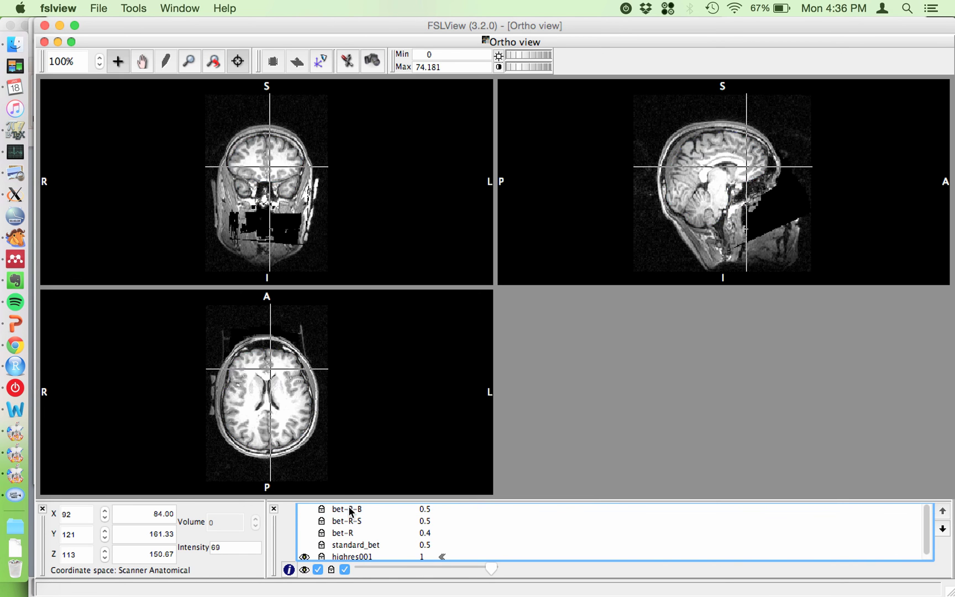
scroll(363, 544, down, 1)
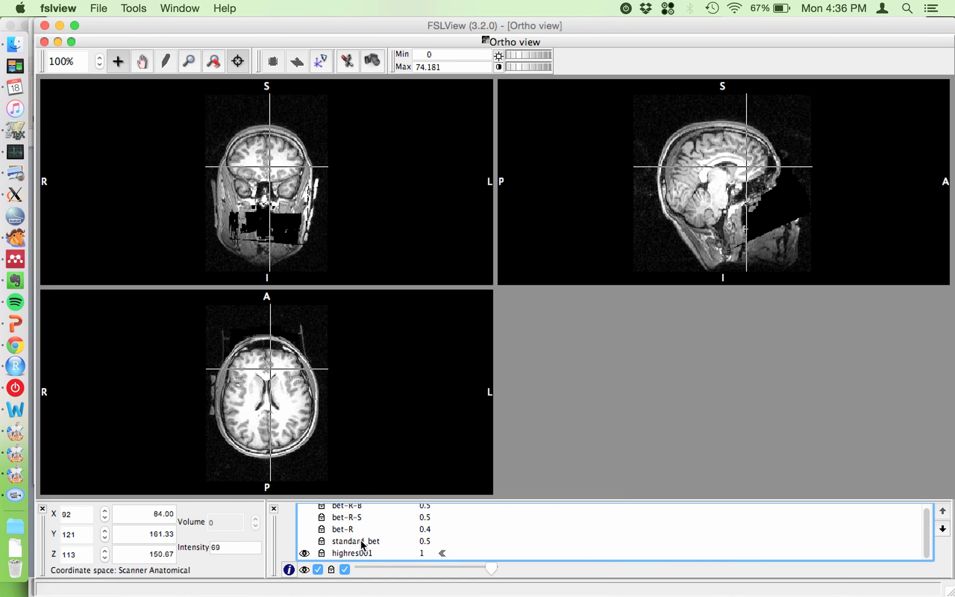
click(361, 539)
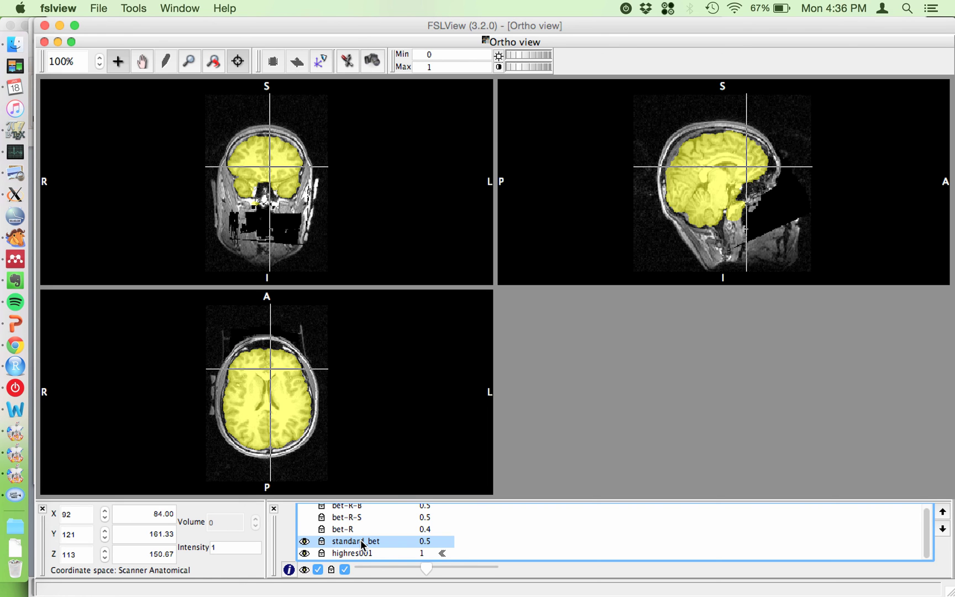
- Show bet-R again and open its overlay information with the Blue-Lightblue lookup table
click(349, 530)
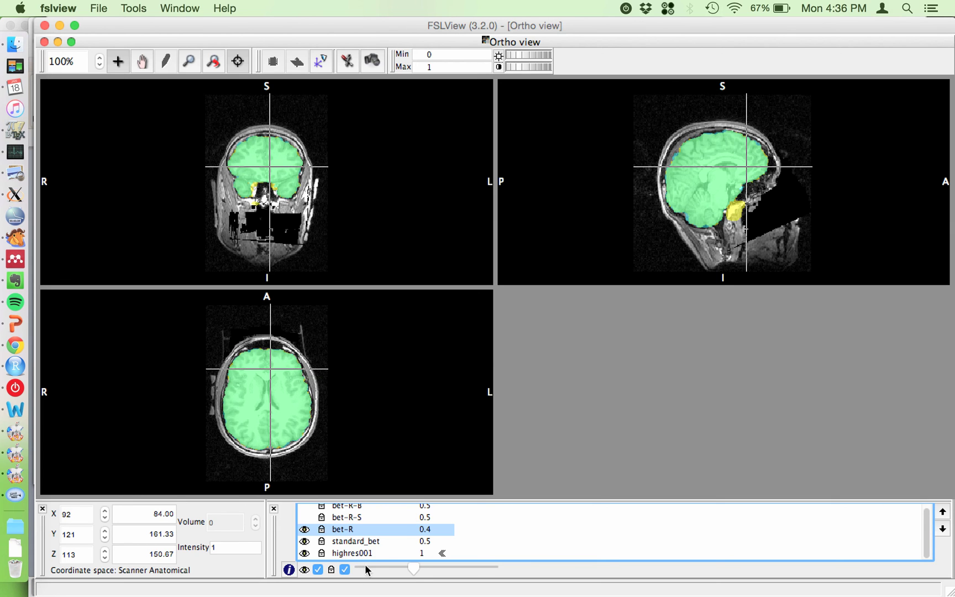
click(288, 570)
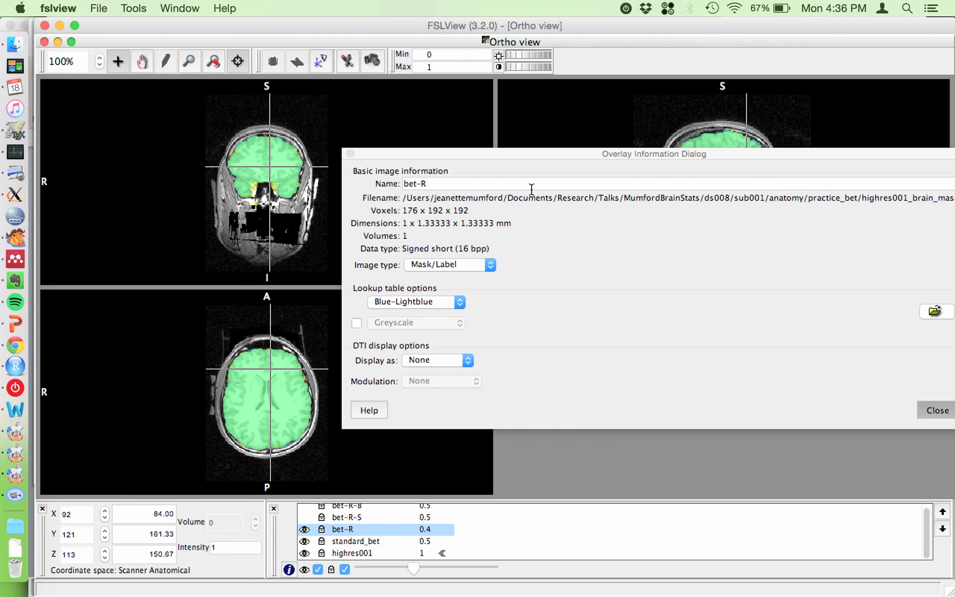
- Switch bet-R-S's lookup table to Blue, then back to Red
click(342, 517)
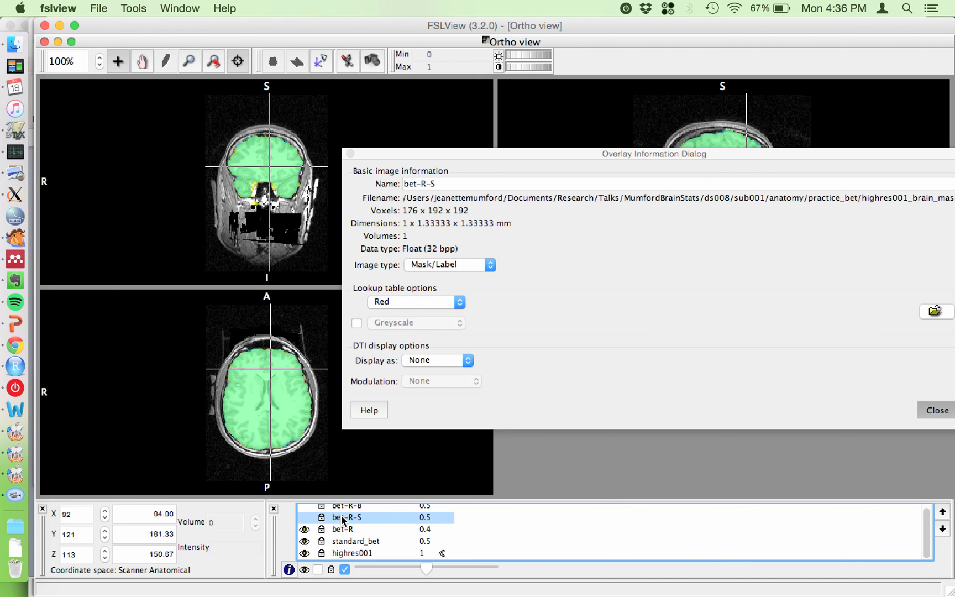
click(426, 301)
click(409, 313)
click(455, 300)
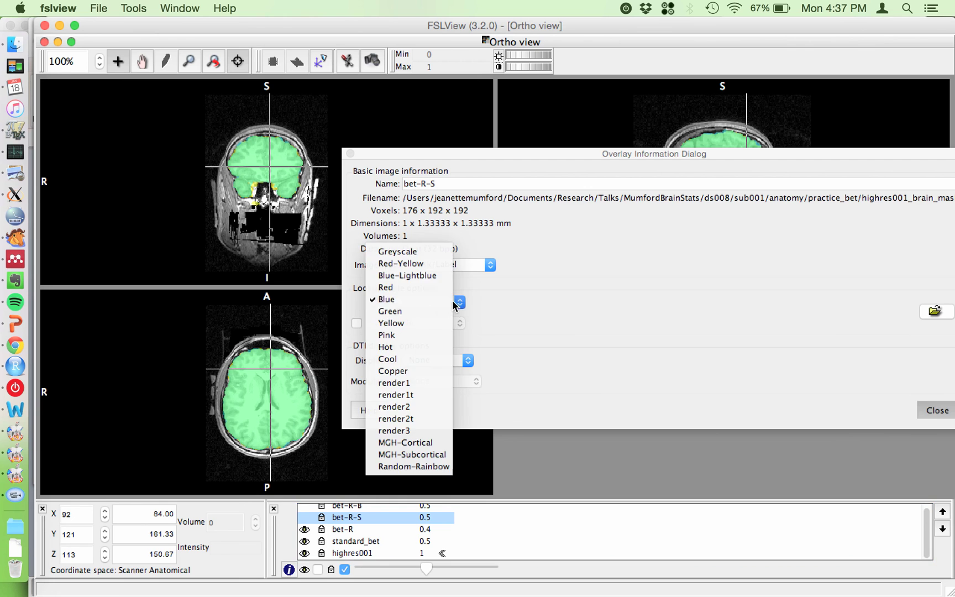
click(420, 288)
- Review standard_bet's Red-Yellow table, close the overlay information, and select bet-R
click(353, 541)
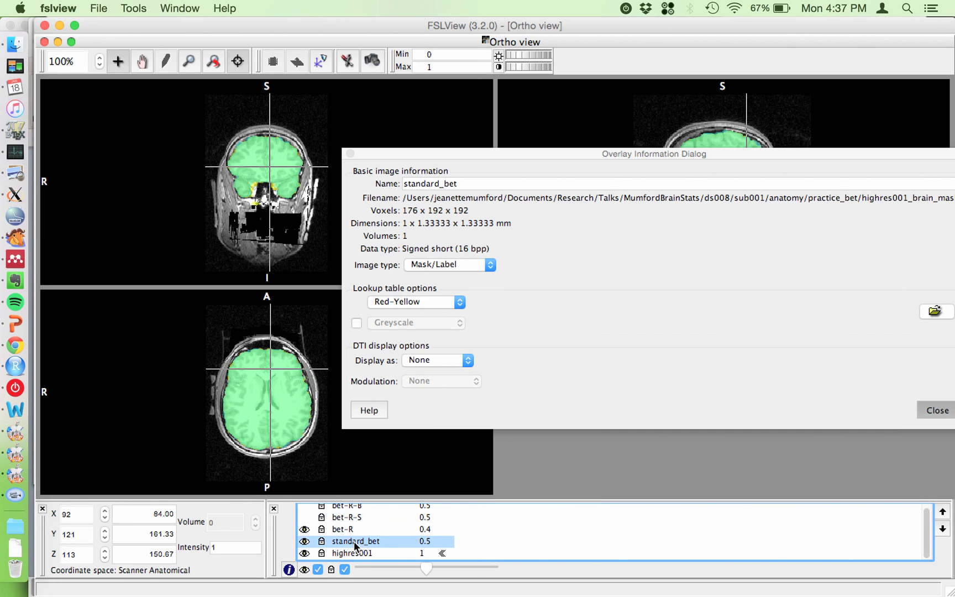
click(349, 528)
click(352, 517)
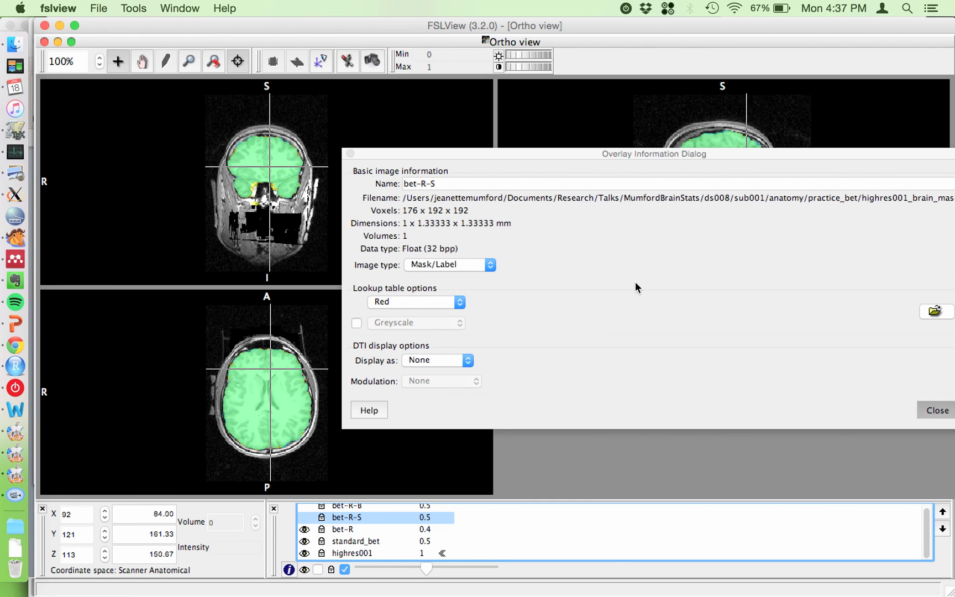
click(350, 154)
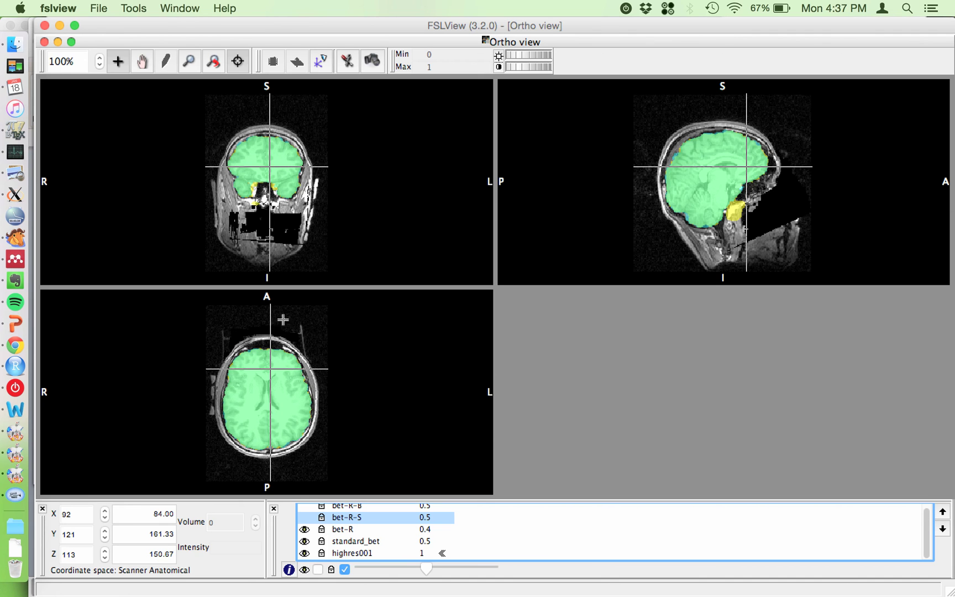
scroll(350, 522, up, 1)
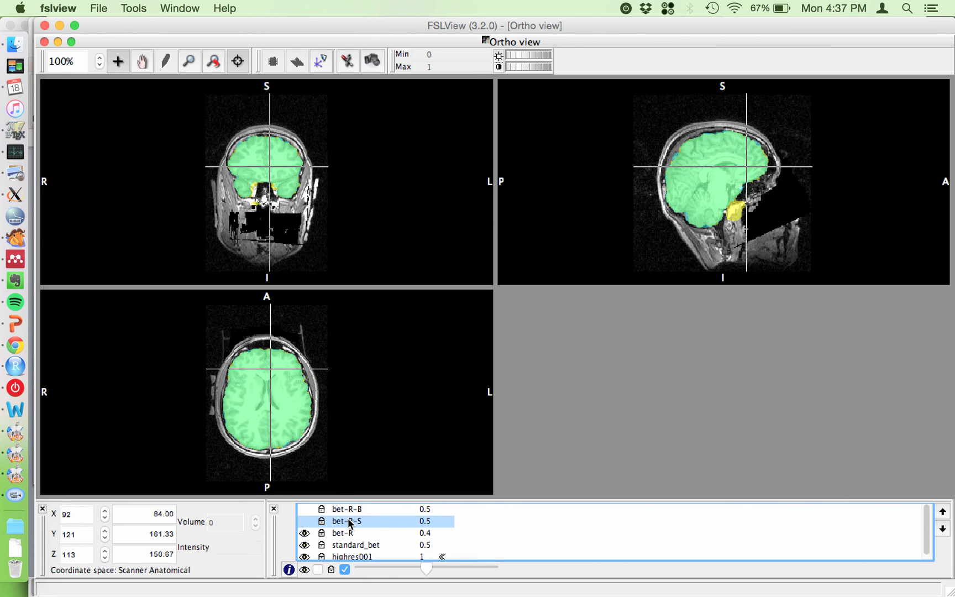
click(351, 533)
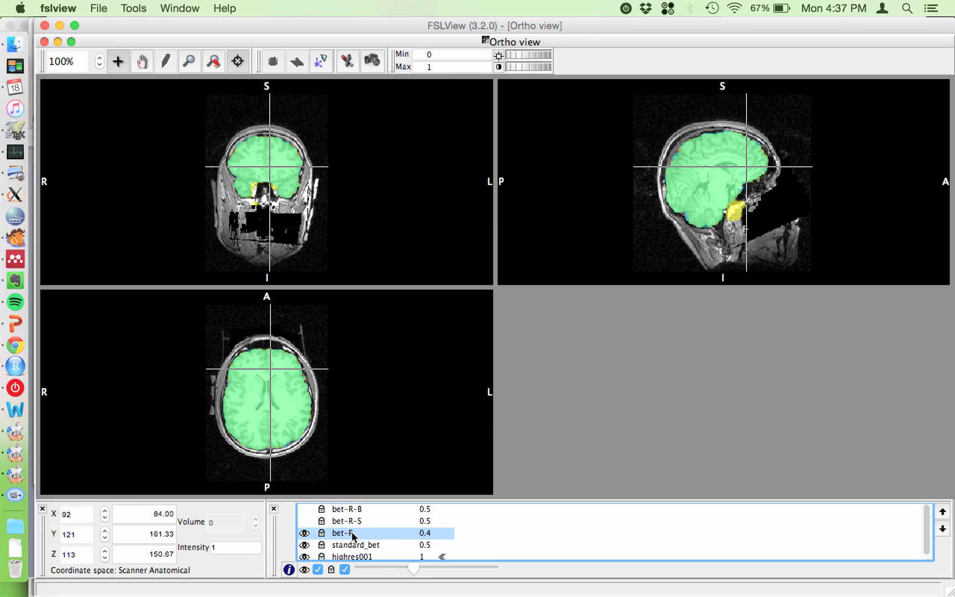